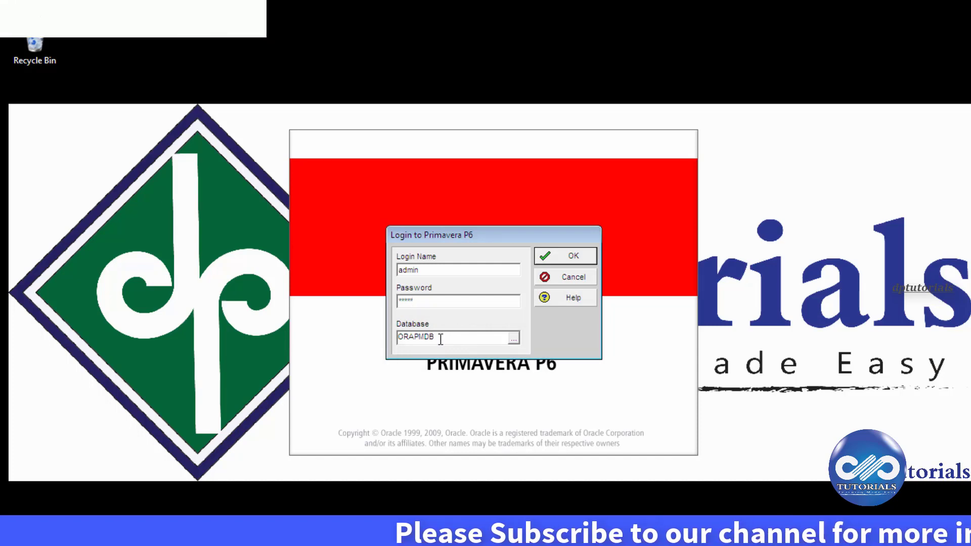
- Log in to Primavera P6 using the ORAPMDB database
click(514, 338)
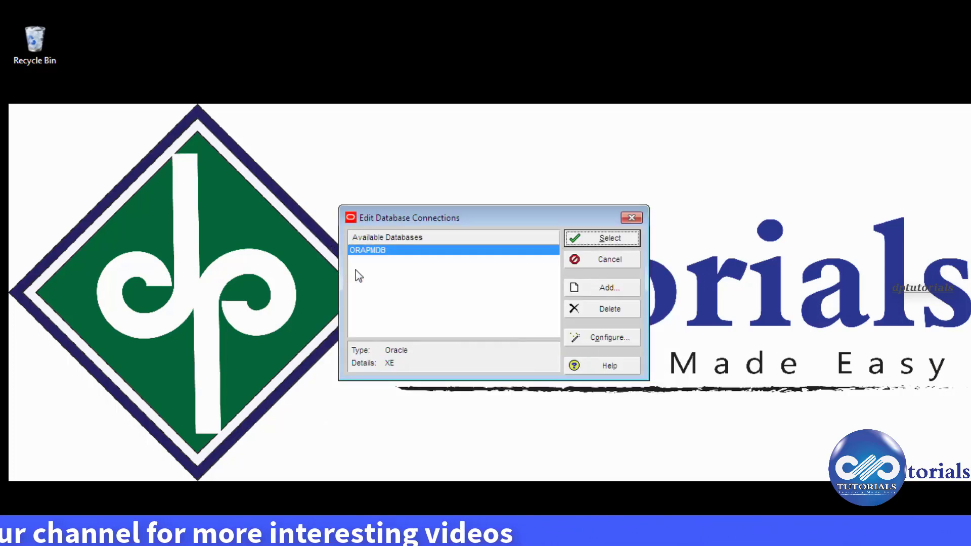
click(571, 241)
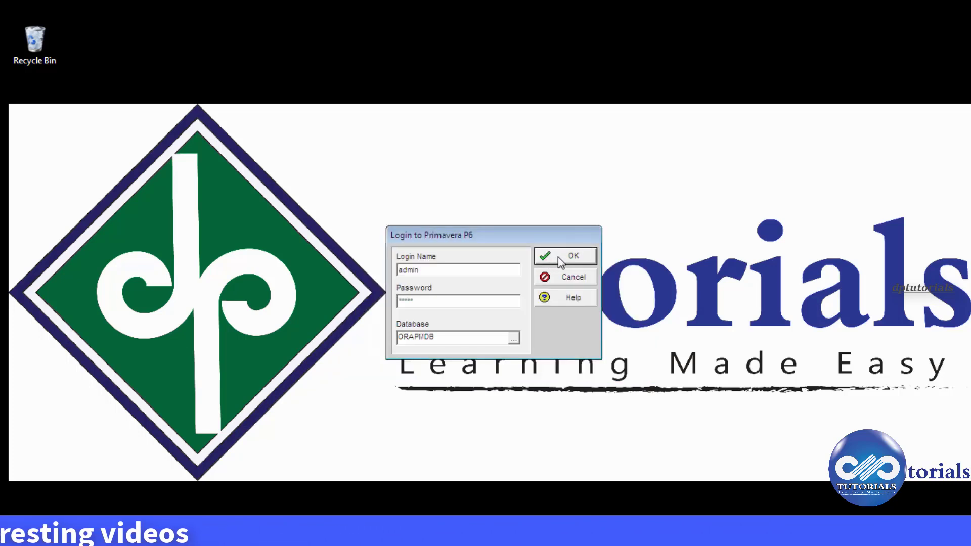
click(557, 257)
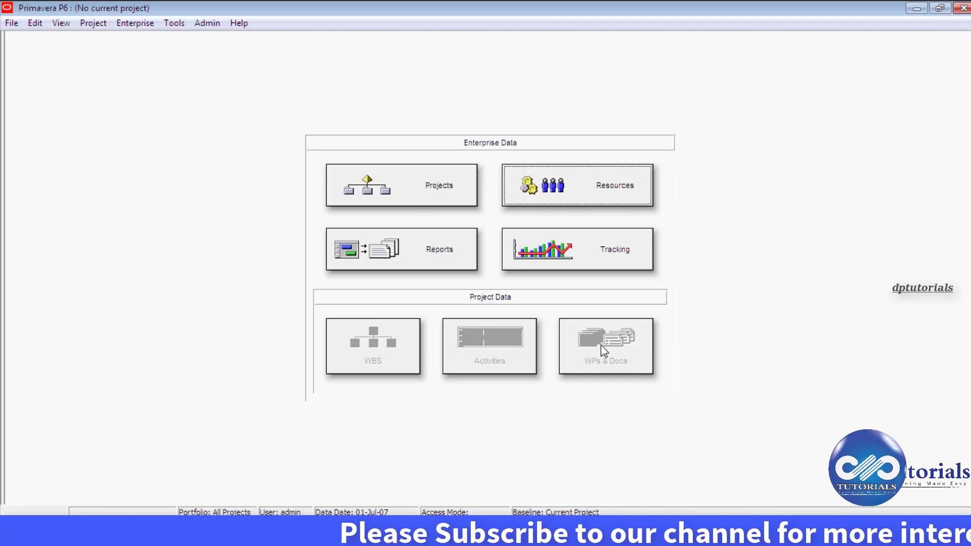
- Open User Preferences at the Application settings with Home kept as the startup window
click(60, 23)
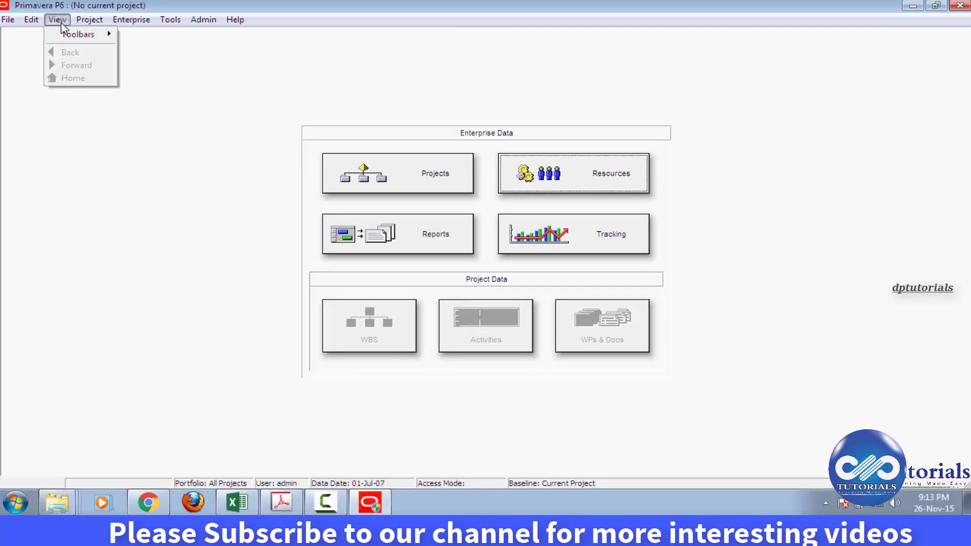
mouse_move(37, 25)
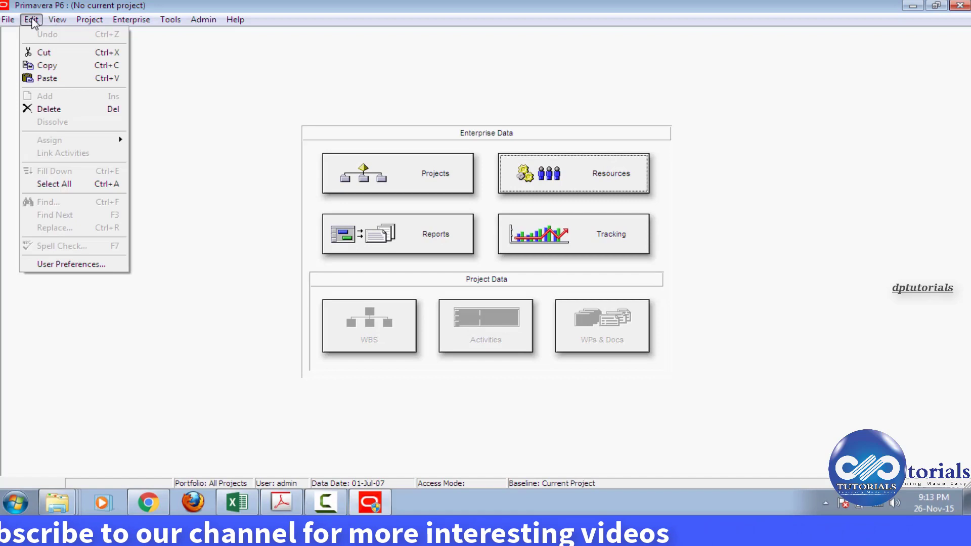
click(74, 265)
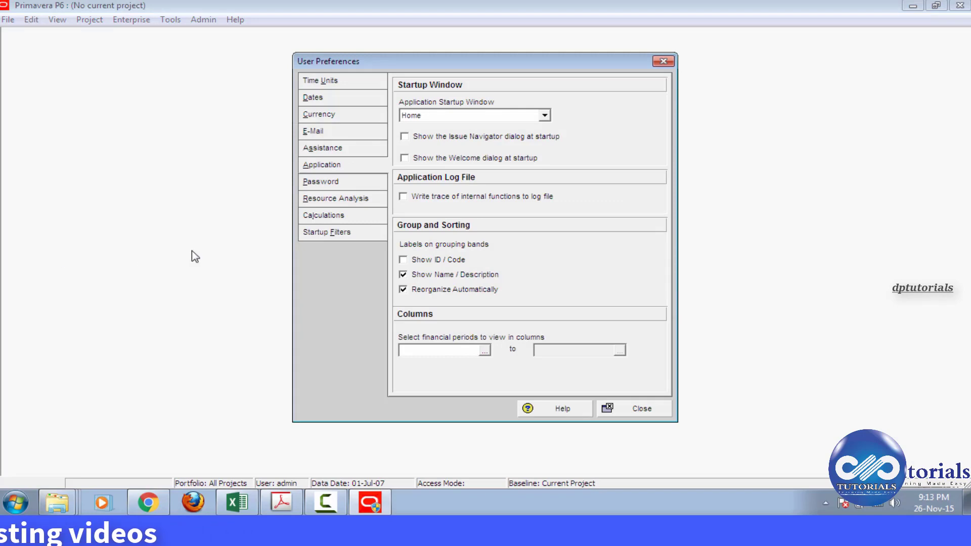
click(337, 150)
click(335, 166)
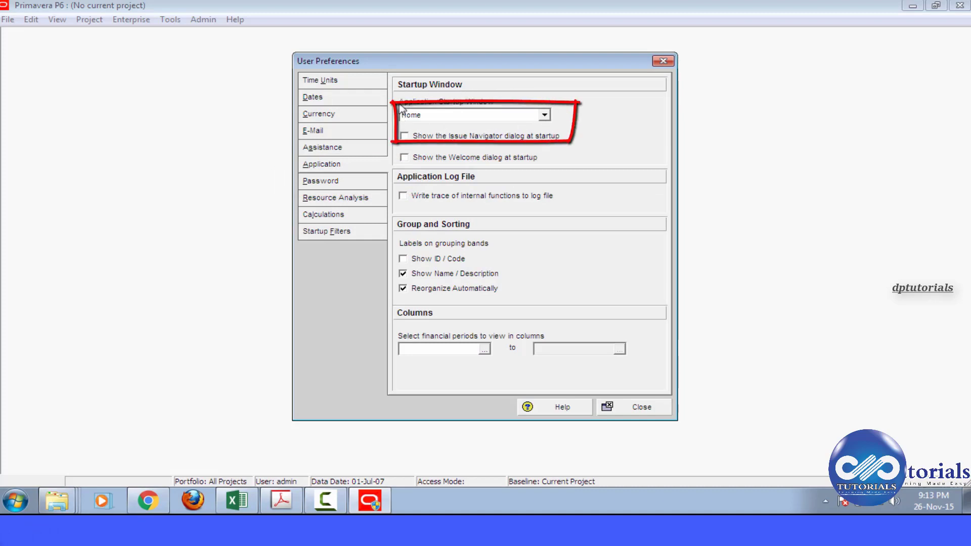
click(545, 115)
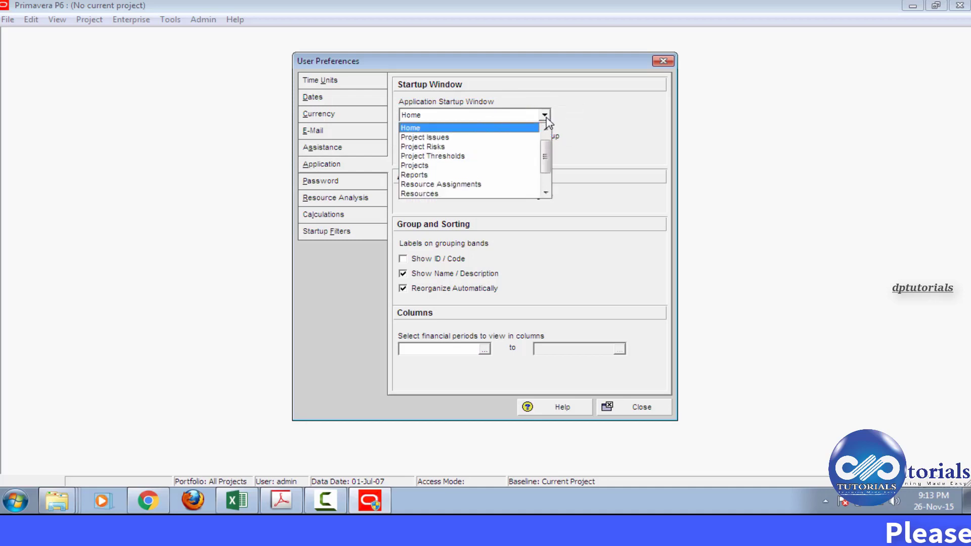
scroll(496, 144, up, 1)
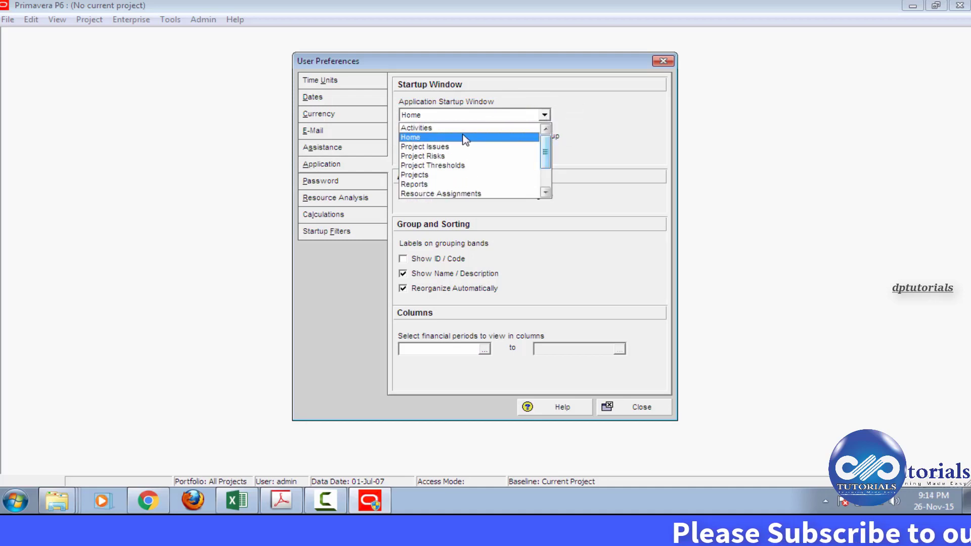
click(463, 137)
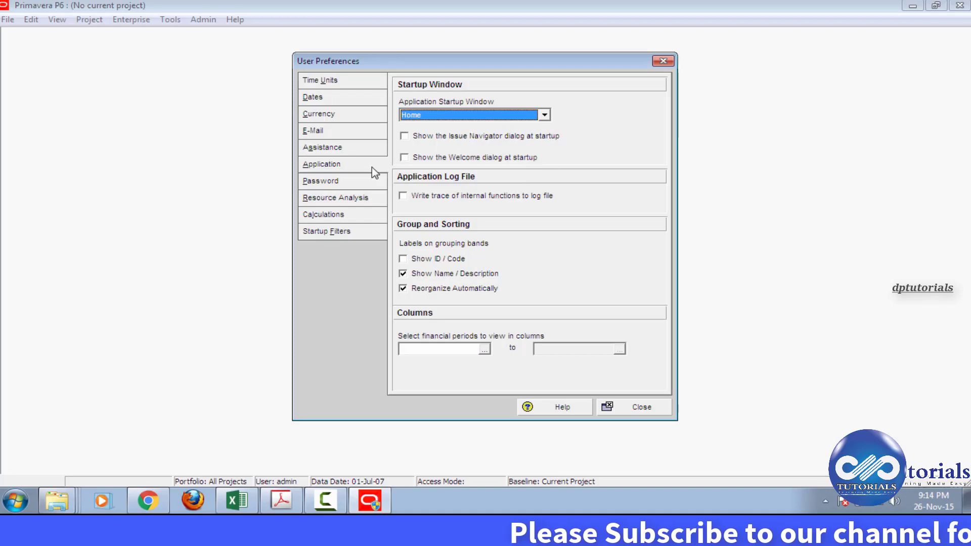
- Enter and confirm a new account password on the Password tab, acknowledging the success message
click(358, 181)
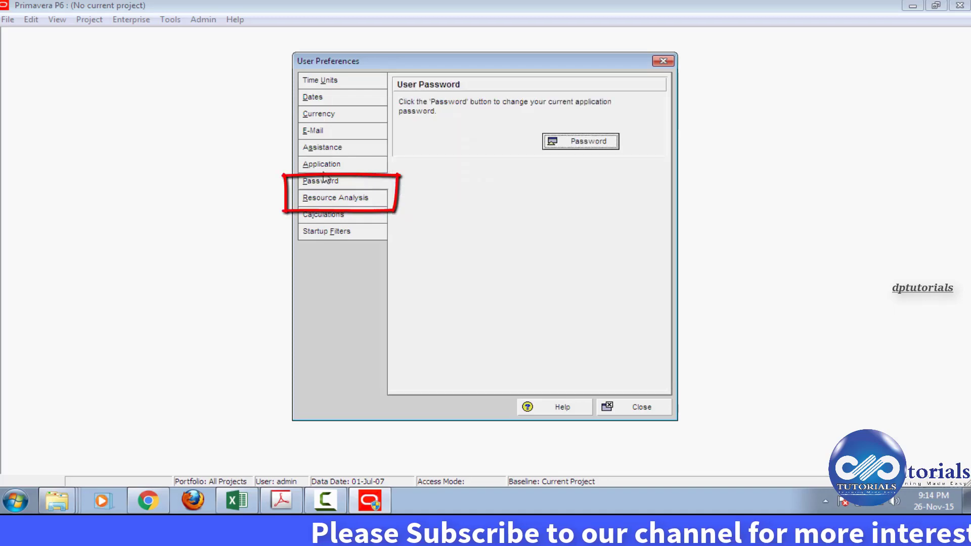
click(569, 144)
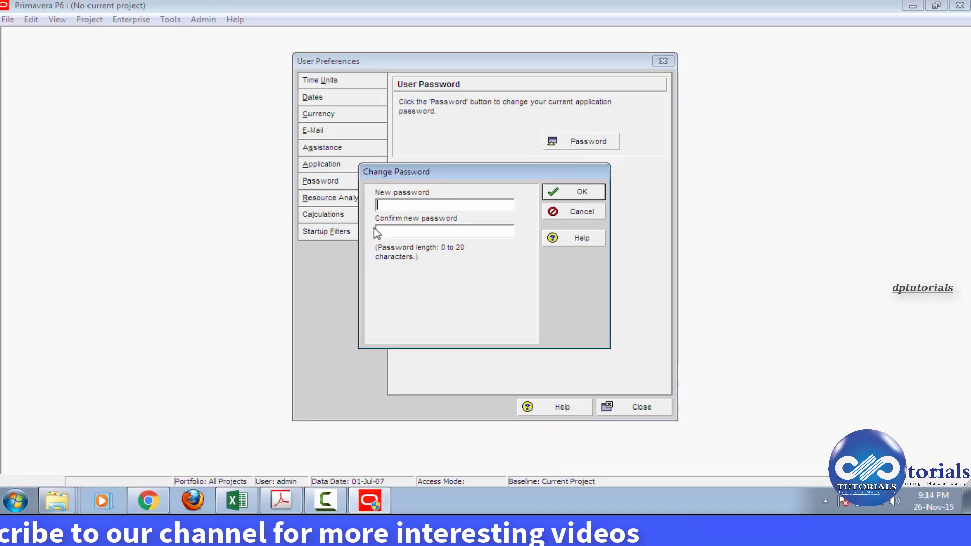
click(567, 196)
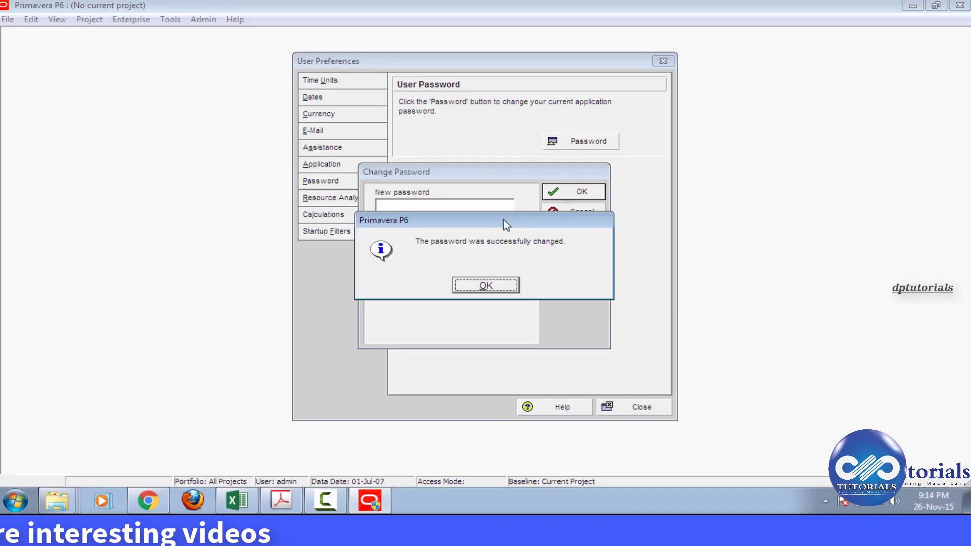
click(486, 287)
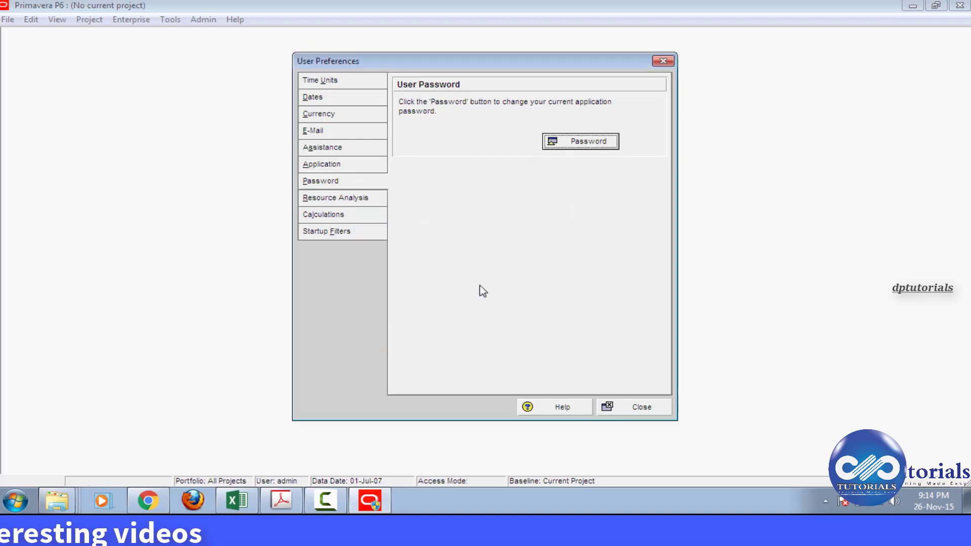
- Close User Preferences and keep English as the interface language in Set Language
click(642, 408)
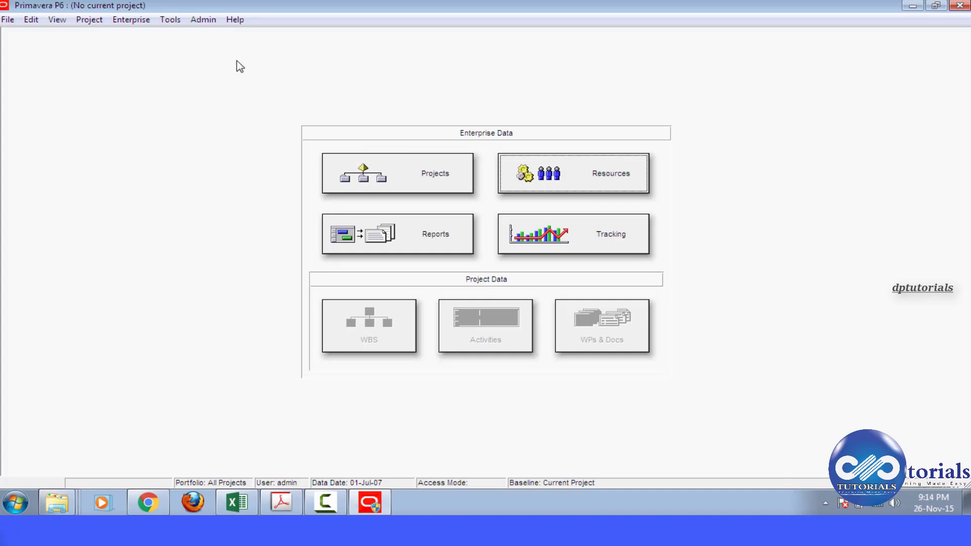
click(170, 20)
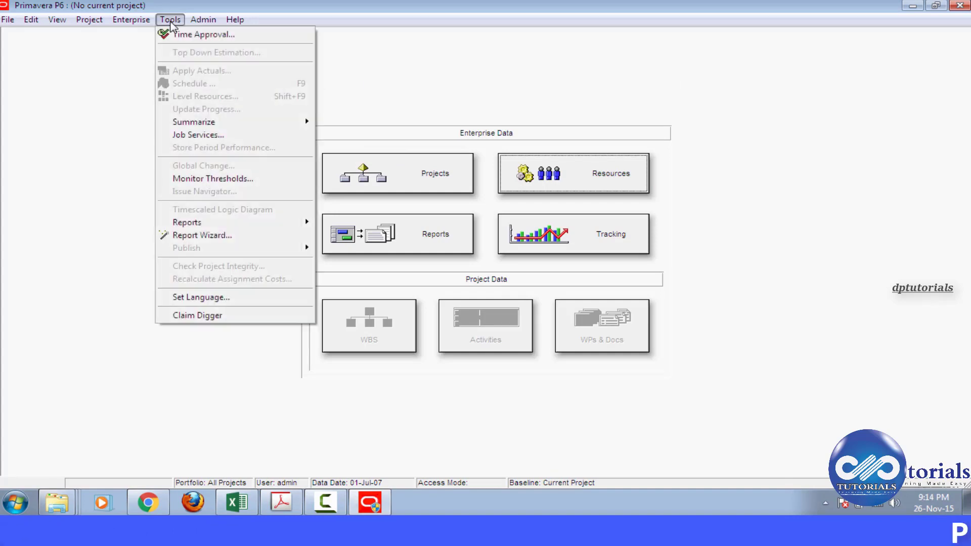
click(197, 300)
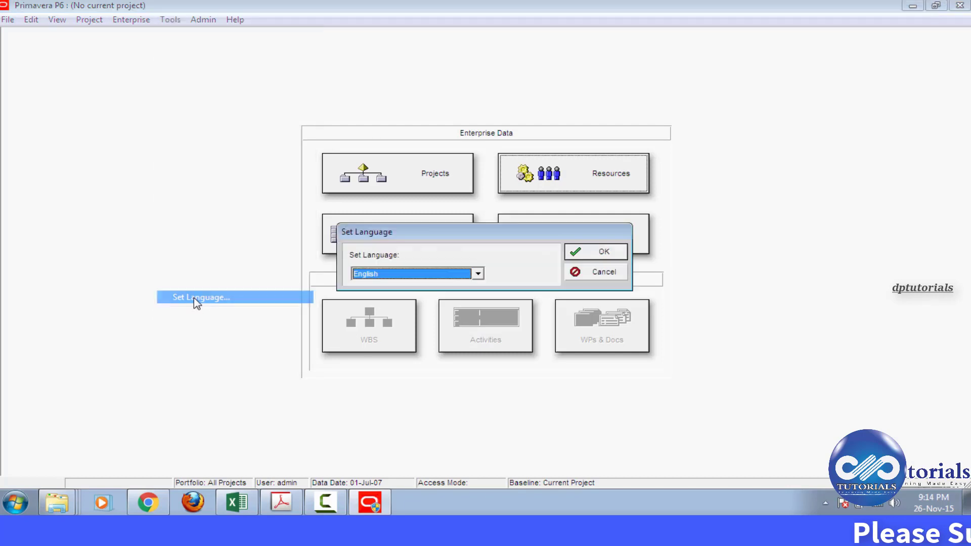
click(475, 276)
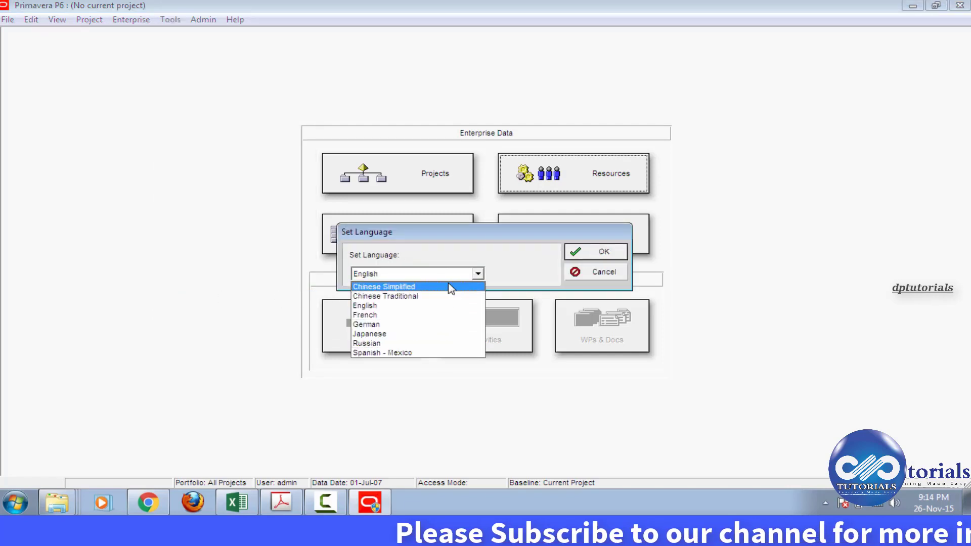
click(597, 256)
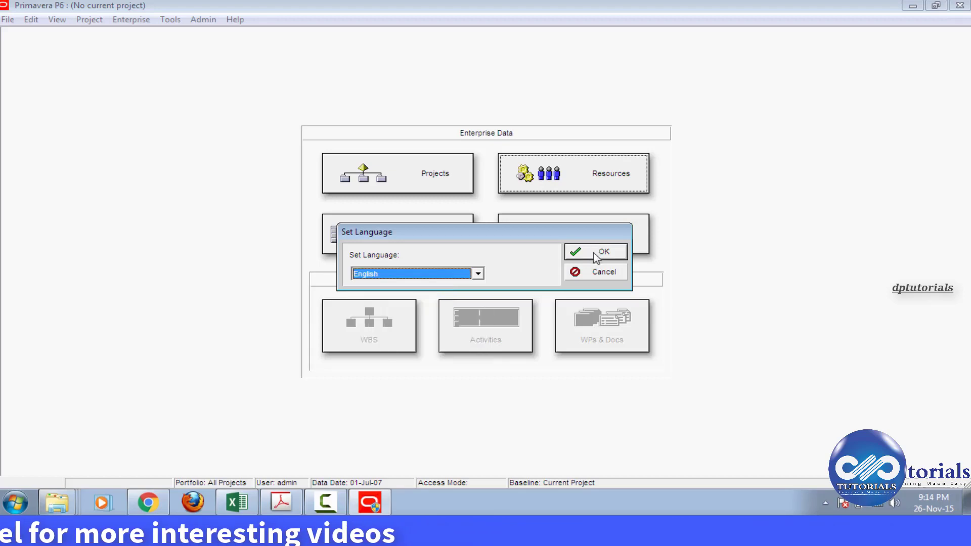
click(597, 256)
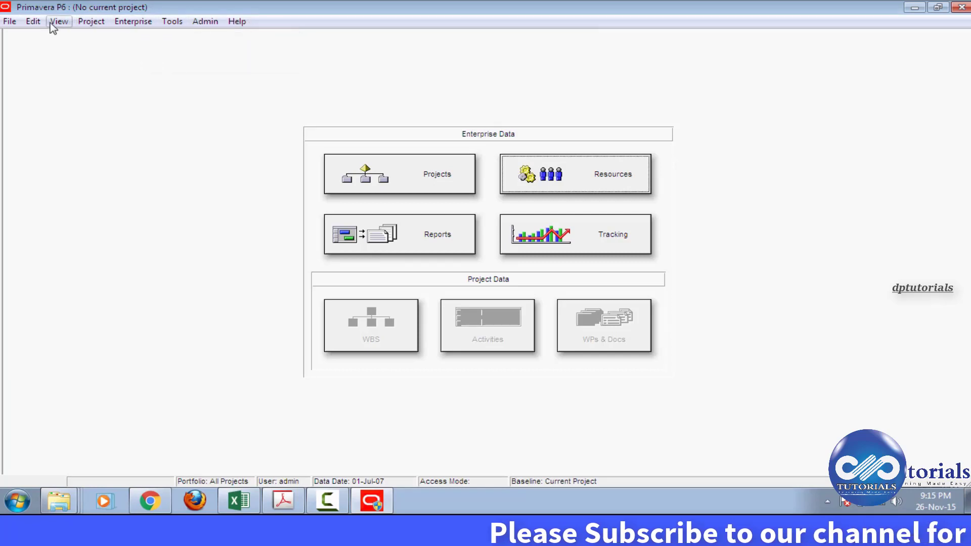
- Look through the menus and turn on the navigation bar from the View toolbar options
click(9, 21)
mouse_move(68, 25)
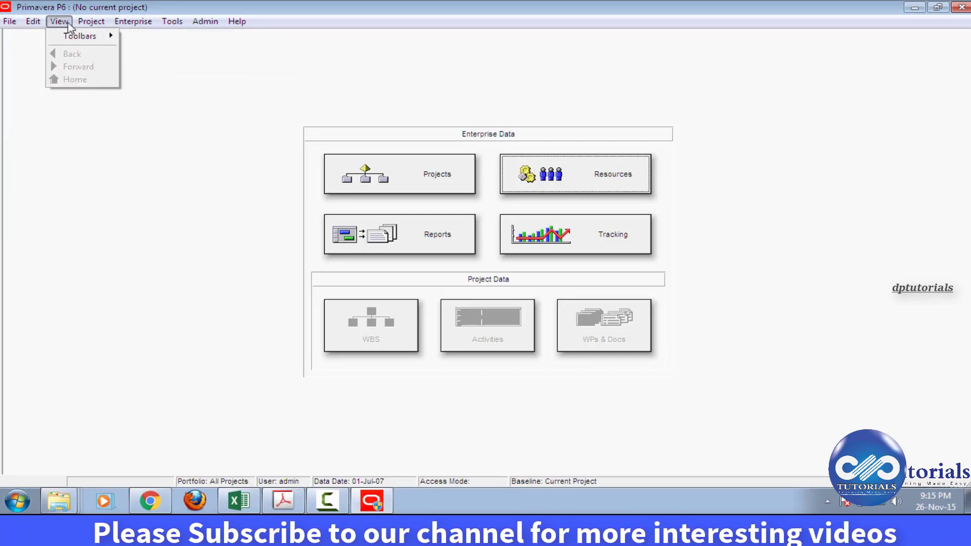
mouse_move(204, 25)
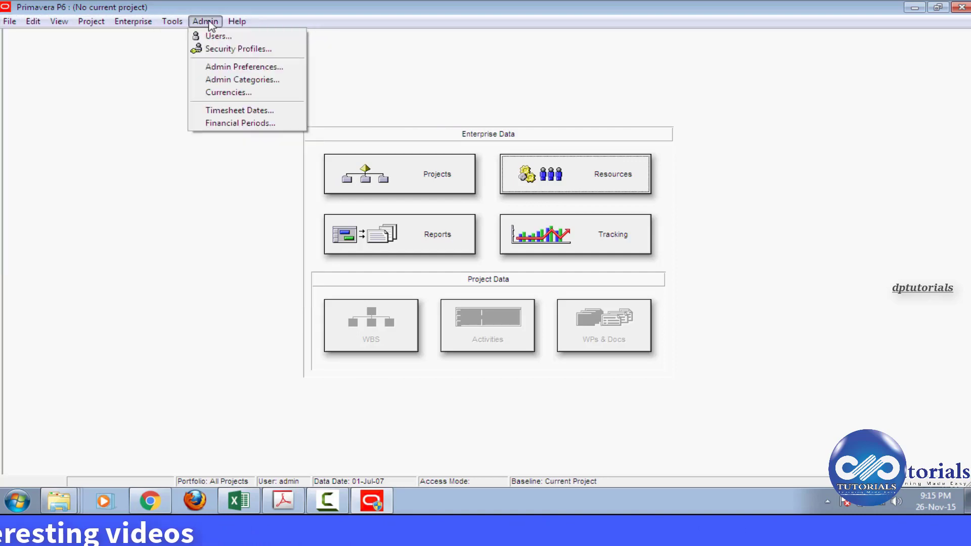
mouse_move(237, 22)
click(60, 23)
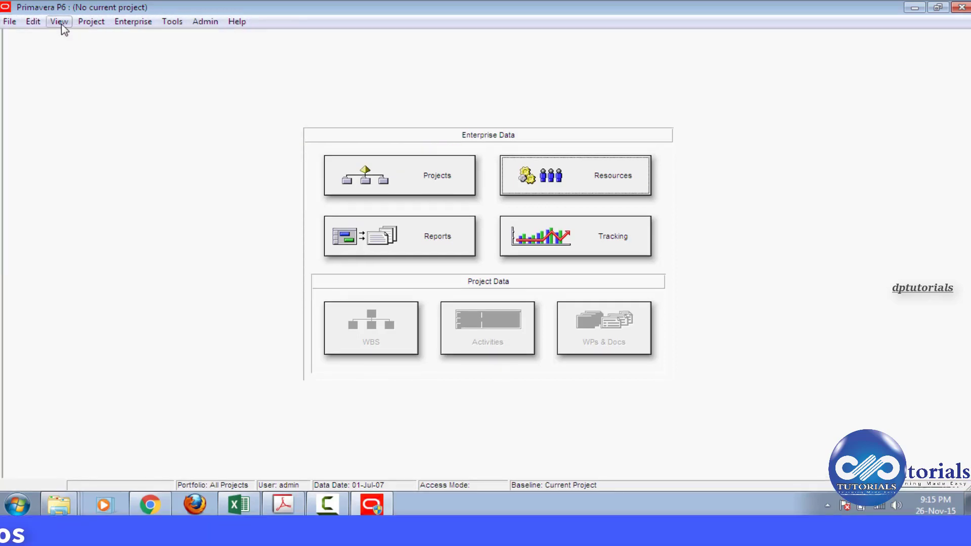
mouse_move(71, 41)
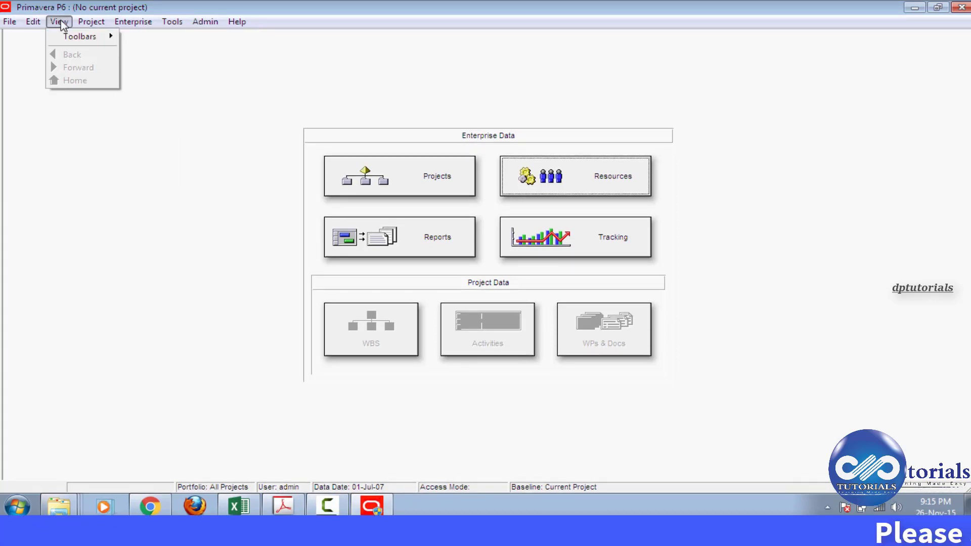
mouse_move(68, 40)
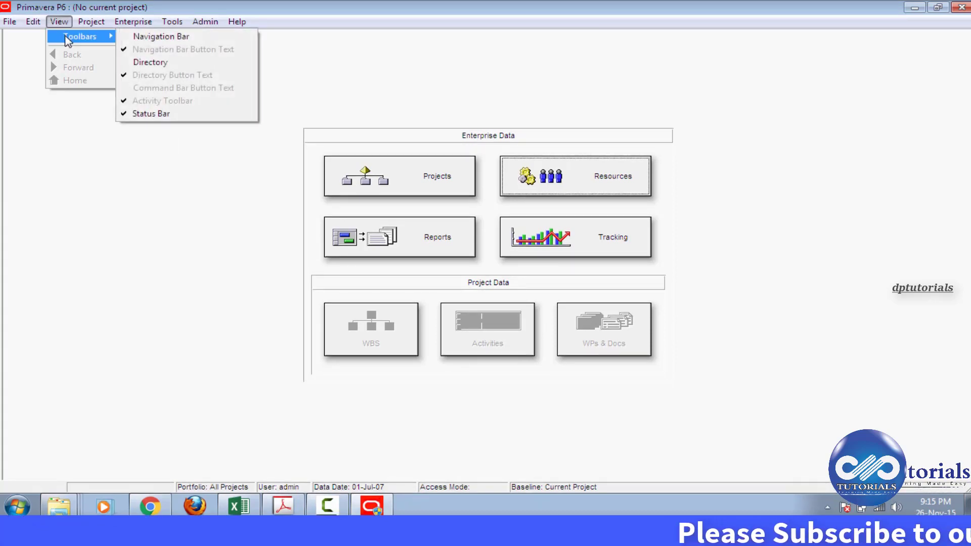
click(129, 38)
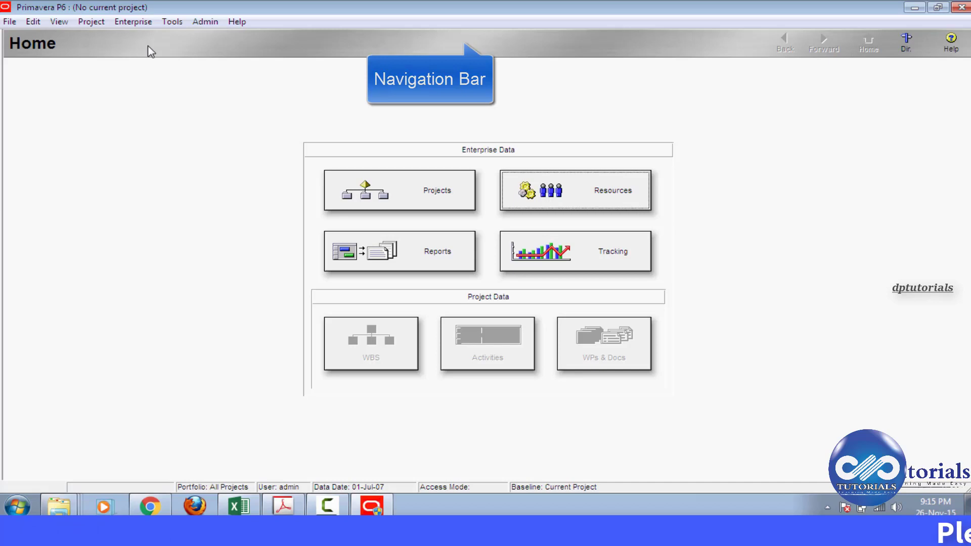
- Show the Directory bar of module shortcuts and return to the Home page
click(59, 21)
mouse_move(80, 36)
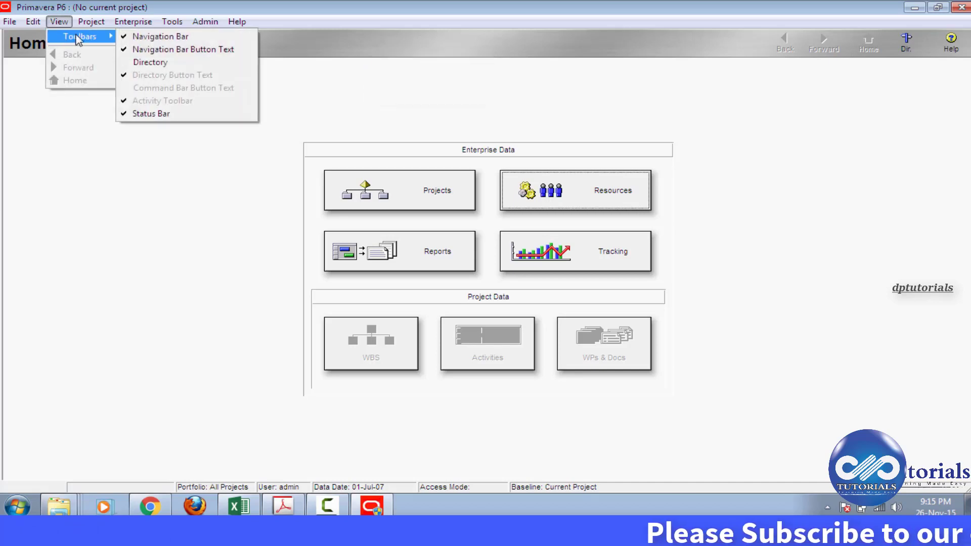
click(154, 62)
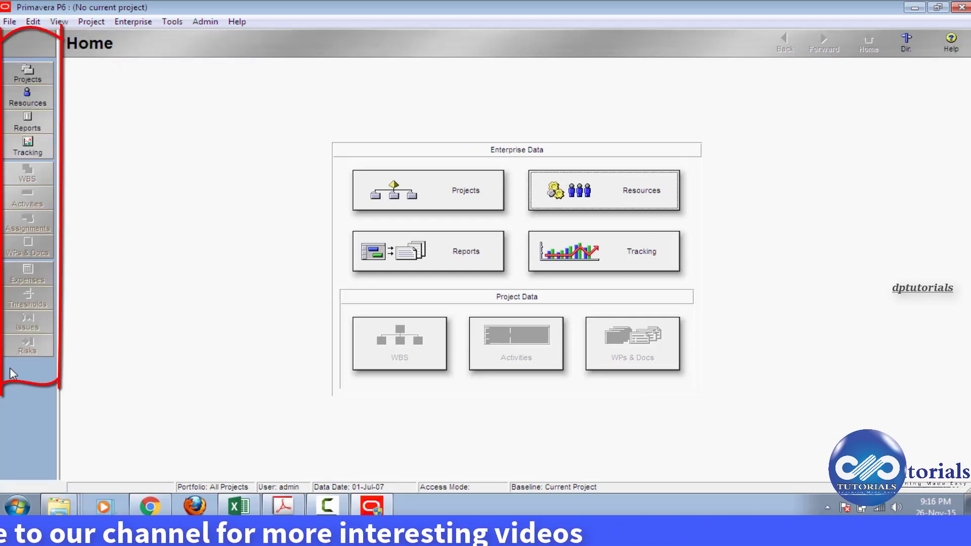
click(58, 24)
mouse_move(80, 39)
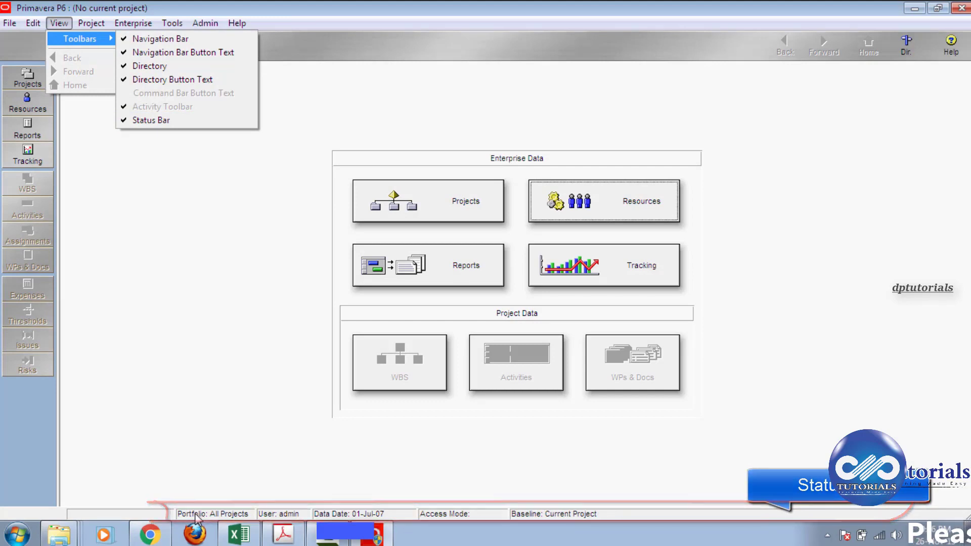
click(243, 253)
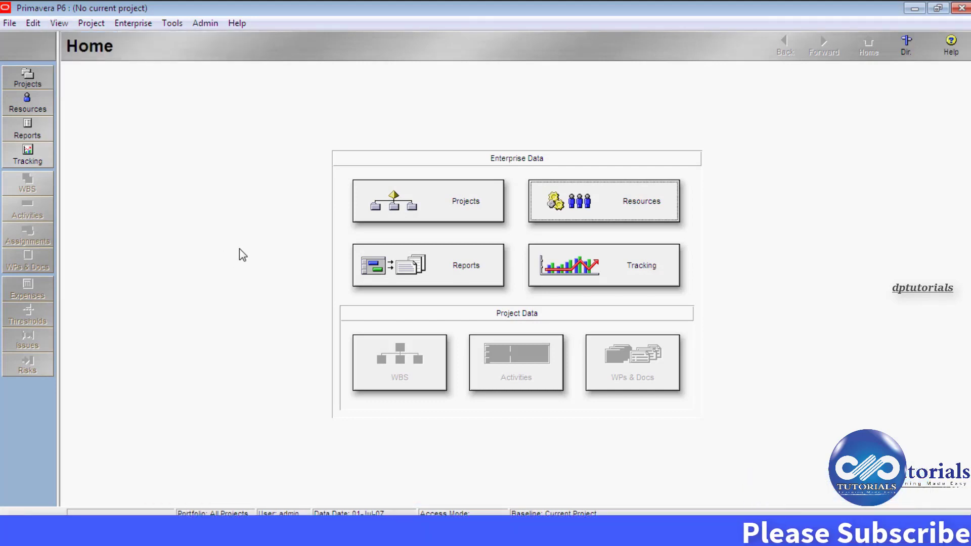
- Browse the Projects EPS list, selecting Harbour Pointe and then Lincoln Hospital
click(436, 201)
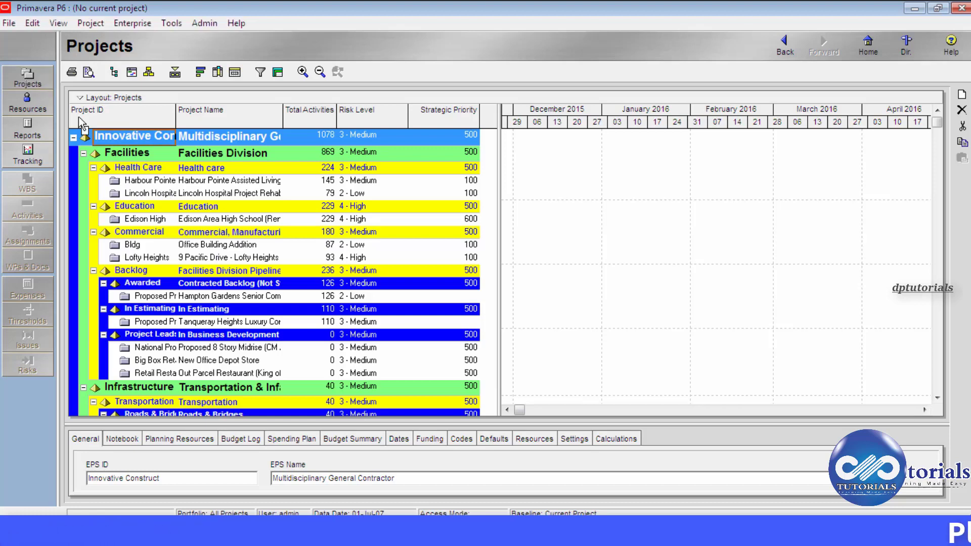
click(205, 180)
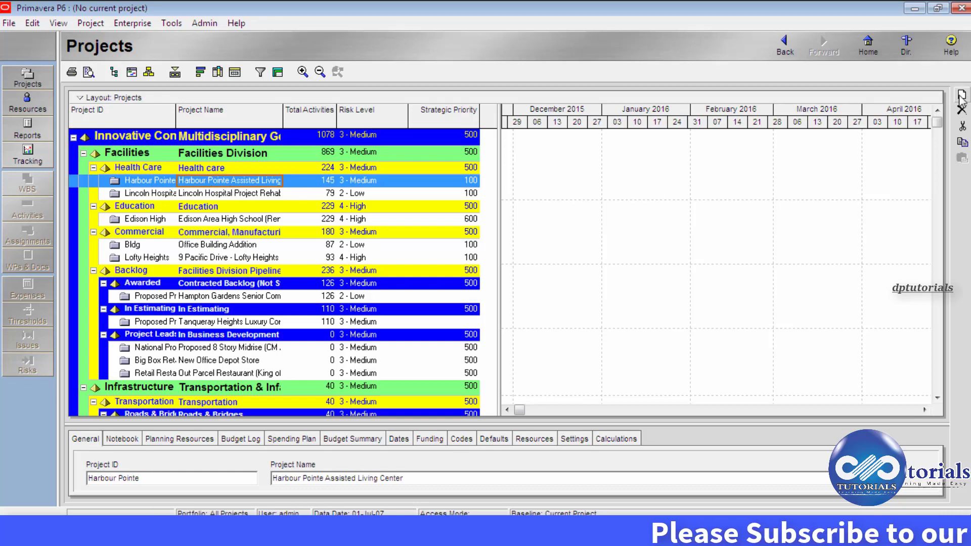
key(Down)
click(31, 106)
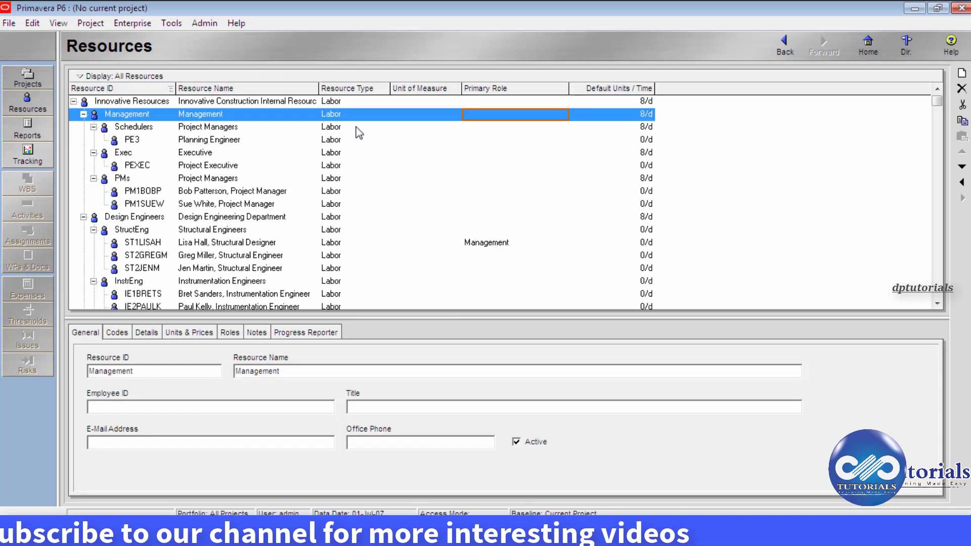
- Scroll the Resources list, selecting Construct Nonlabor and then Lofty Resources
scroll(345, 126, down, 15)
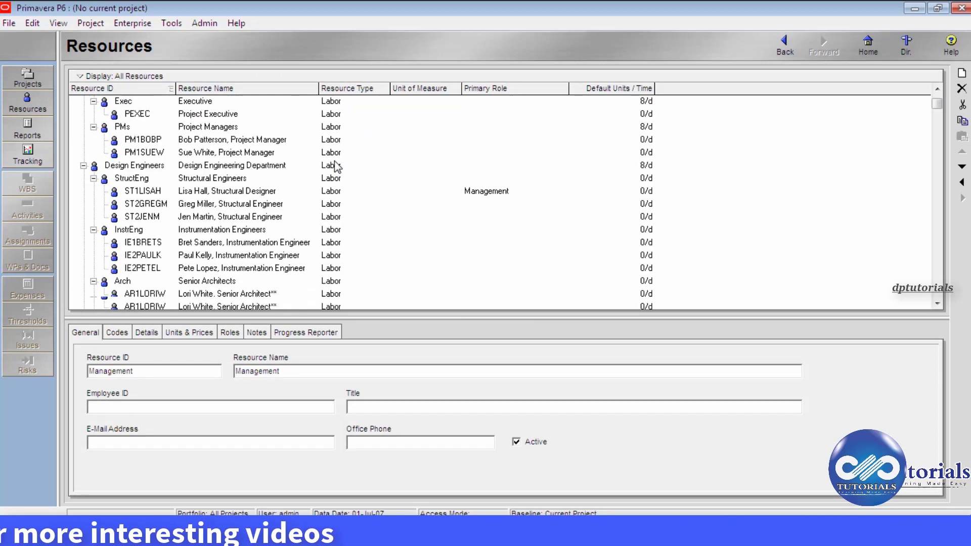
scroll(328, 182, down, 8)
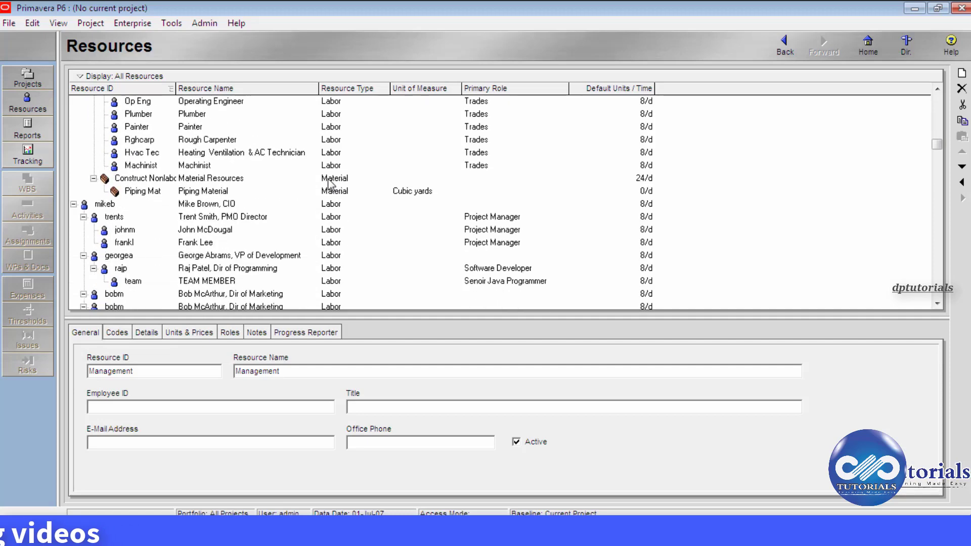
click(337, 153)
scroll(337, 162, down, 2)
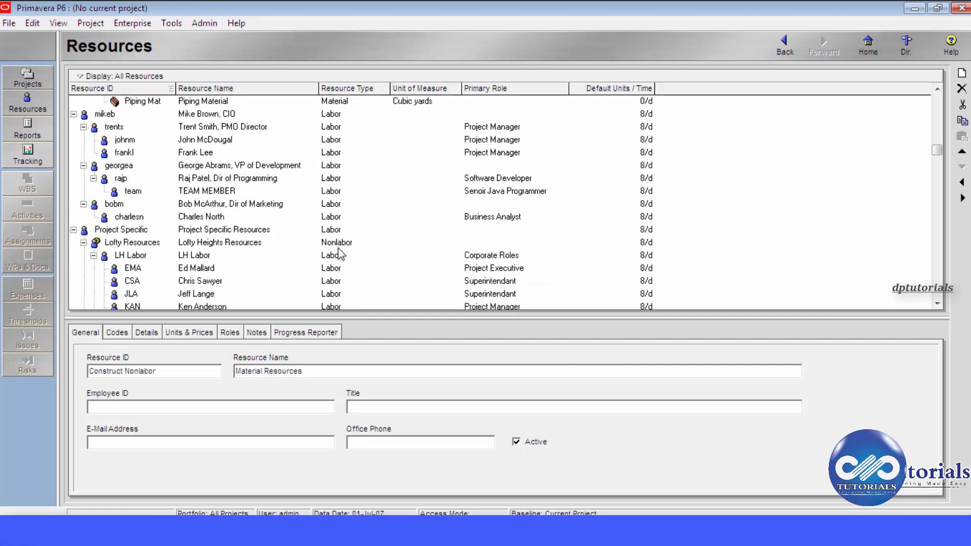
click(337, 242)
scroll(339, 218, up, 2)
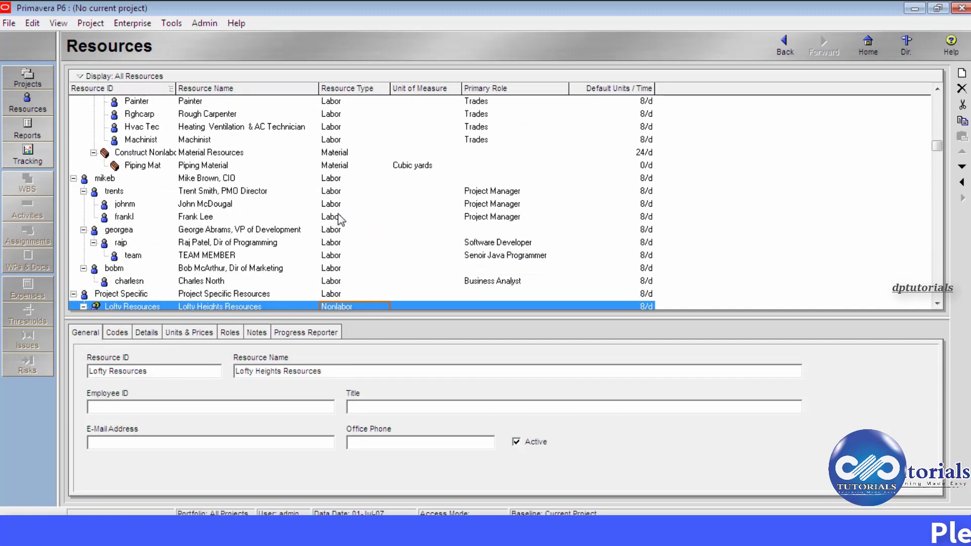
- Browse the Reports list, selecting SR-04 Schedule Report with Logs, then switch to Tracking
click(33, 130)
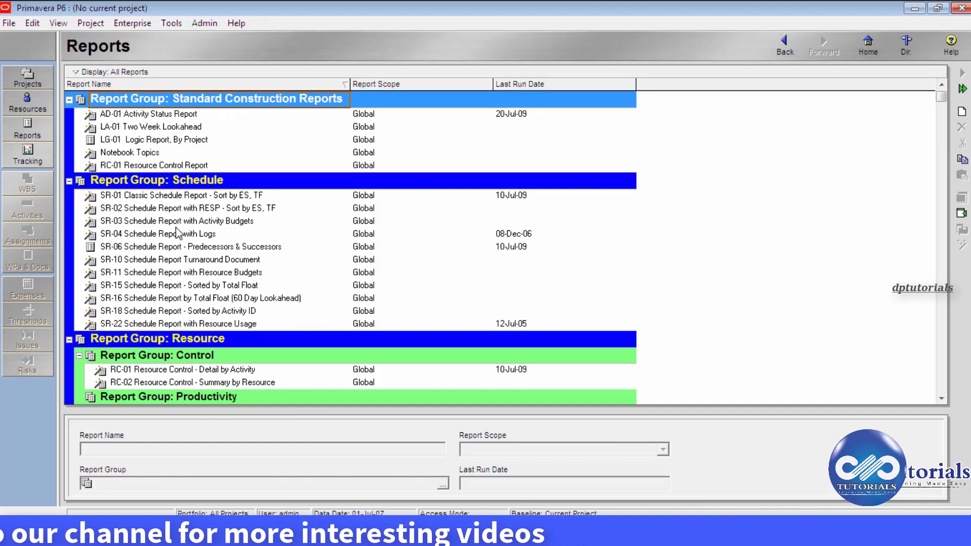
click(188, 235)
scroll(188, 243, down, 3)
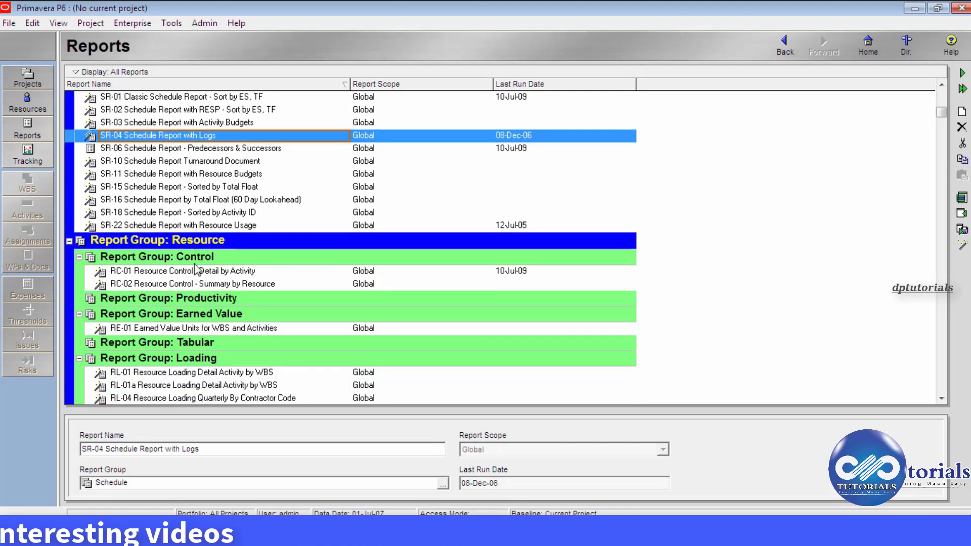
click(34, 153)
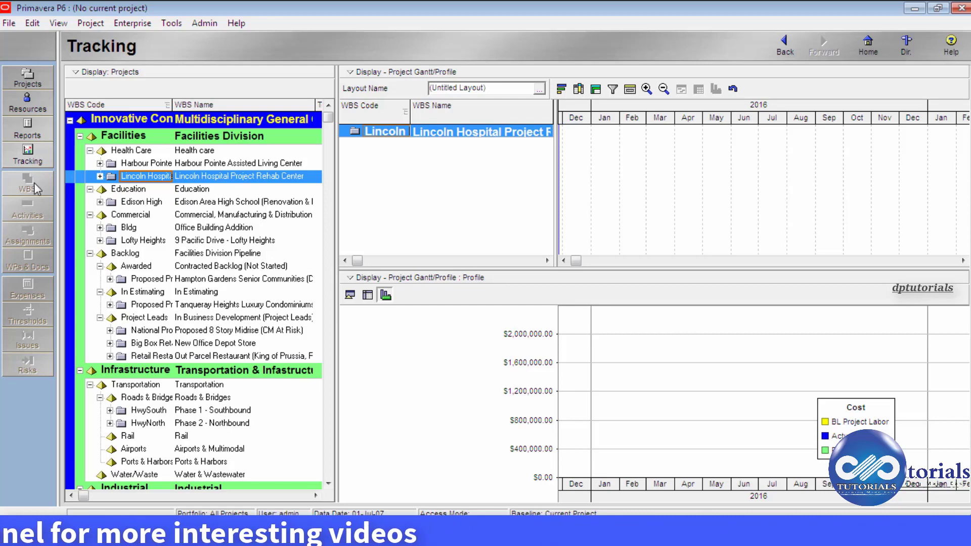
- Open Lincoln Hospital and widen its WBS table to show Total Activities and more rows
click(32, 86)
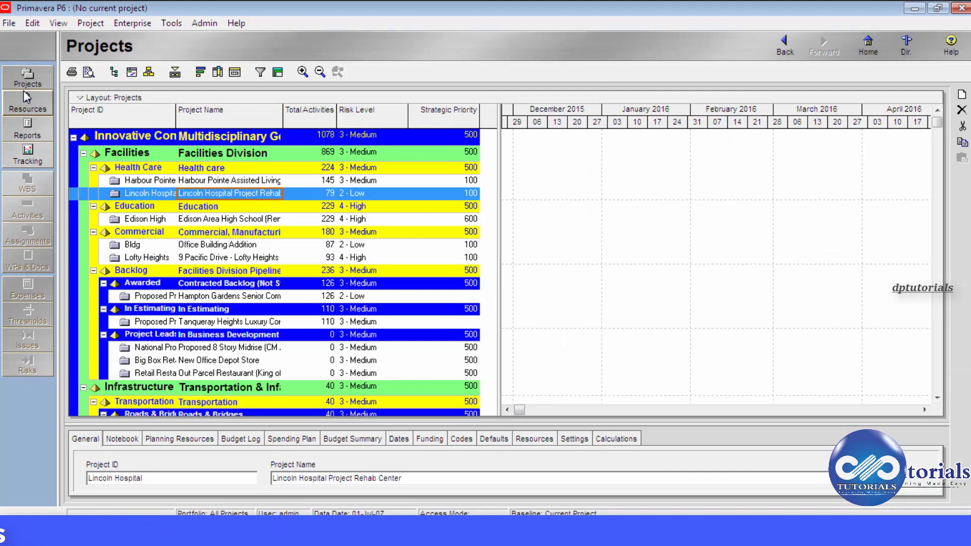
right_click(196, 193)
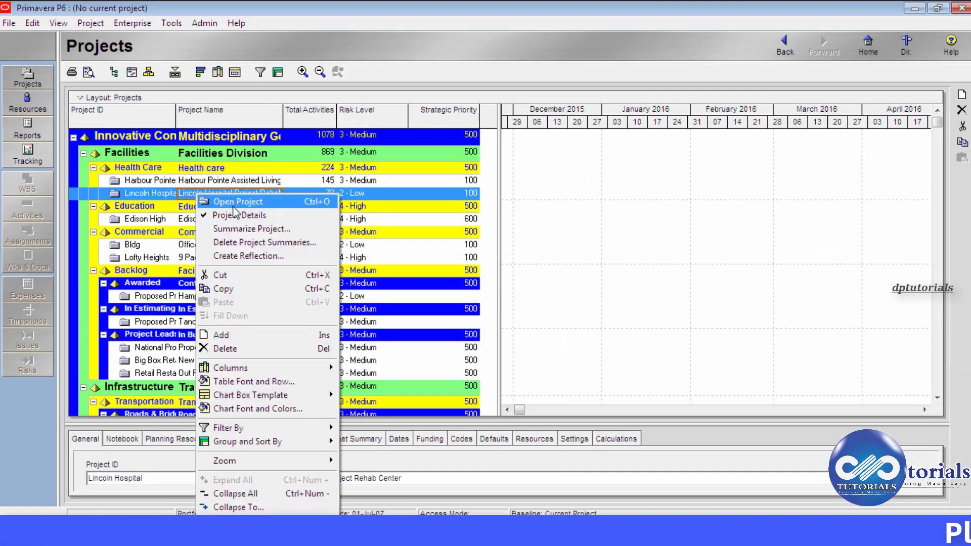
click(235, 202)
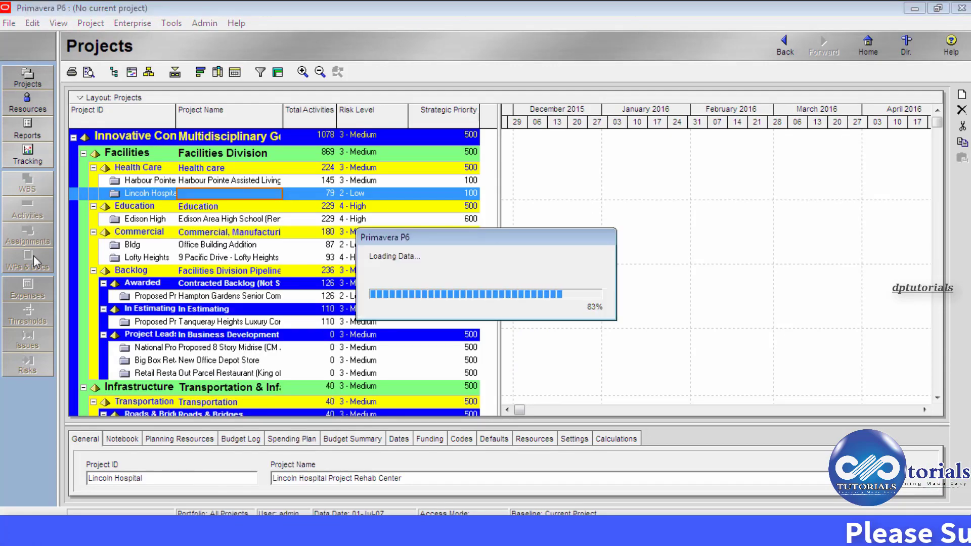
click(28, 183)
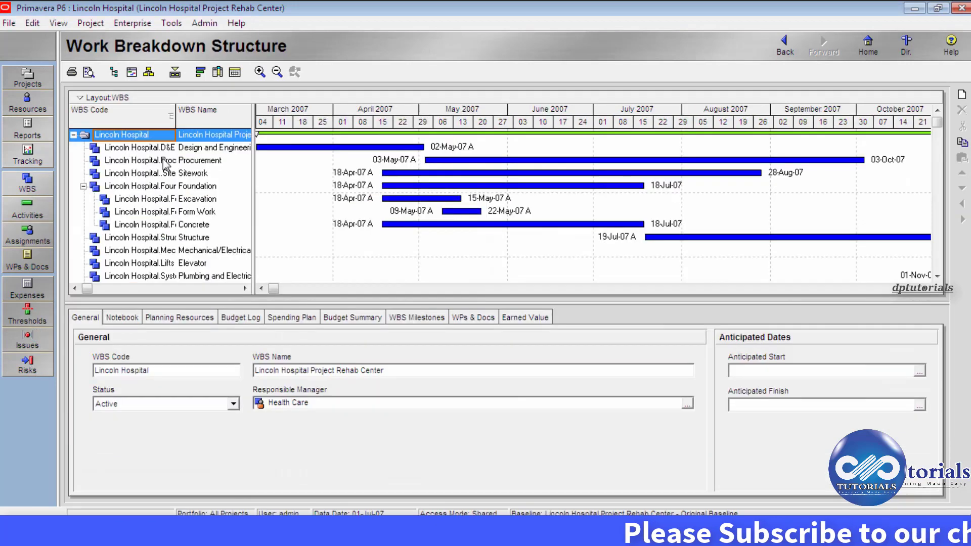
drag(253, 177, 433, 177)
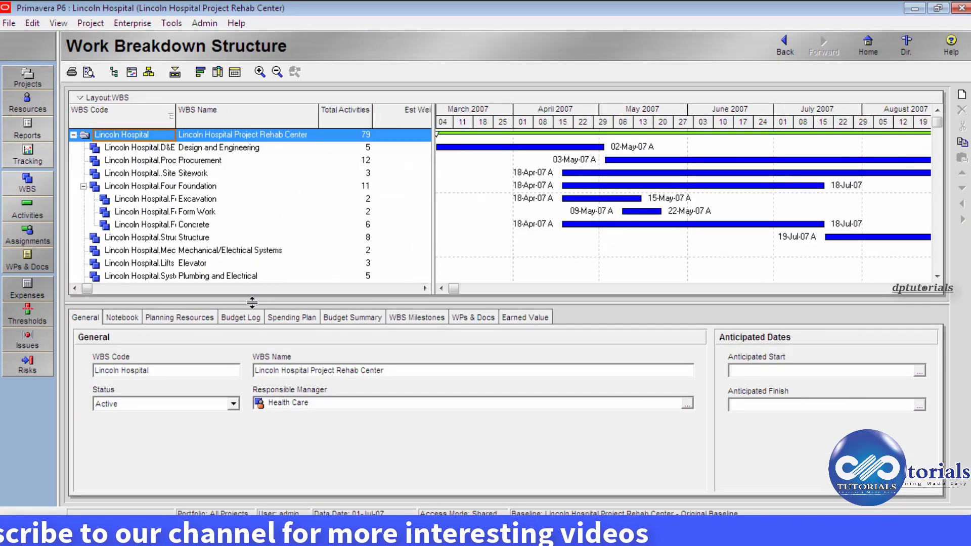
drag(252, 302, 252, 321)
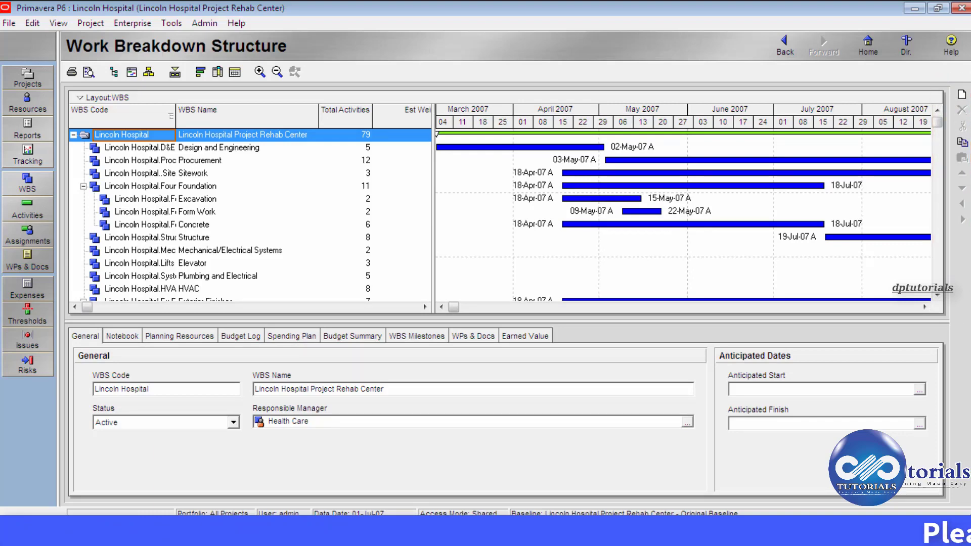
- Widen the Activities table to reveal durations, start and Finish dates, selecting activity LH480
click(28, 211)
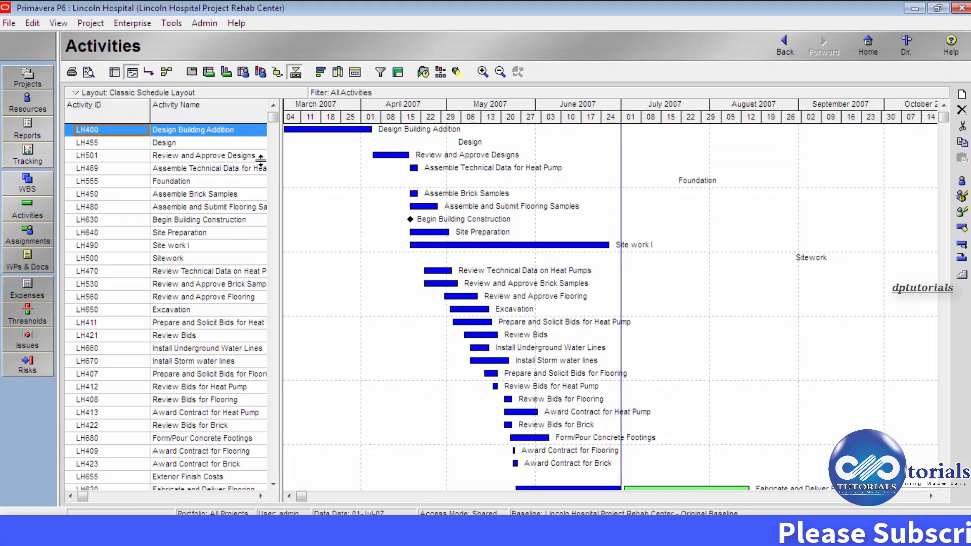
drag(280, 159, 452, 160)
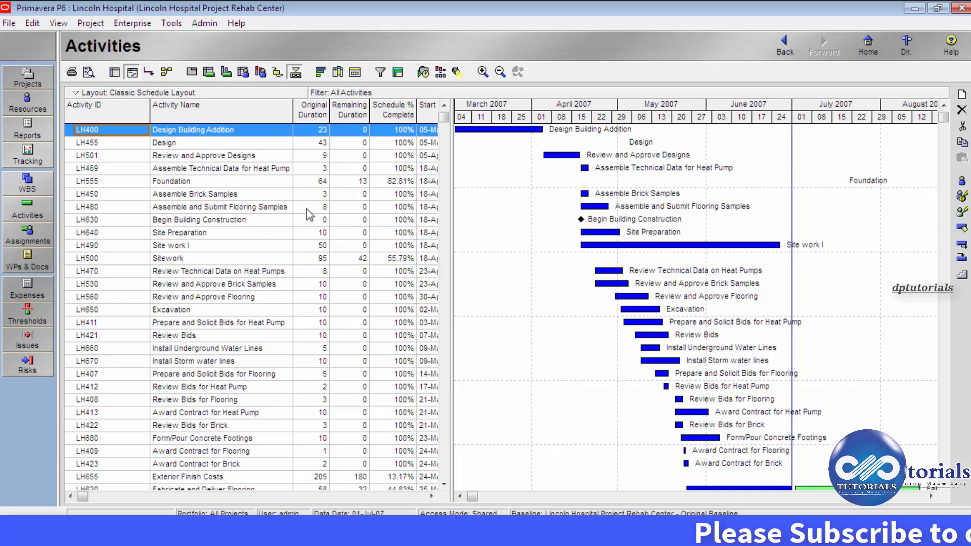
click(334, 208)
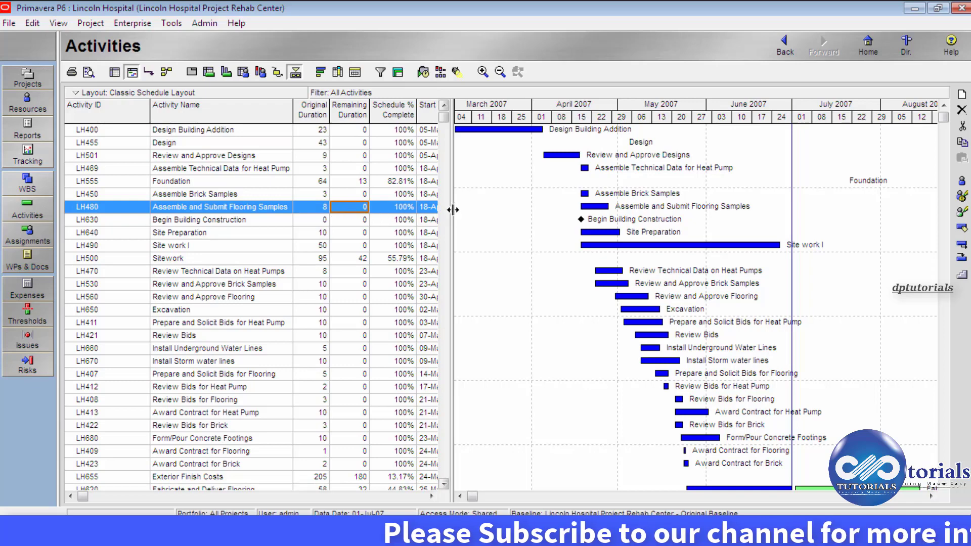
drag(452, 212, 544, 211)
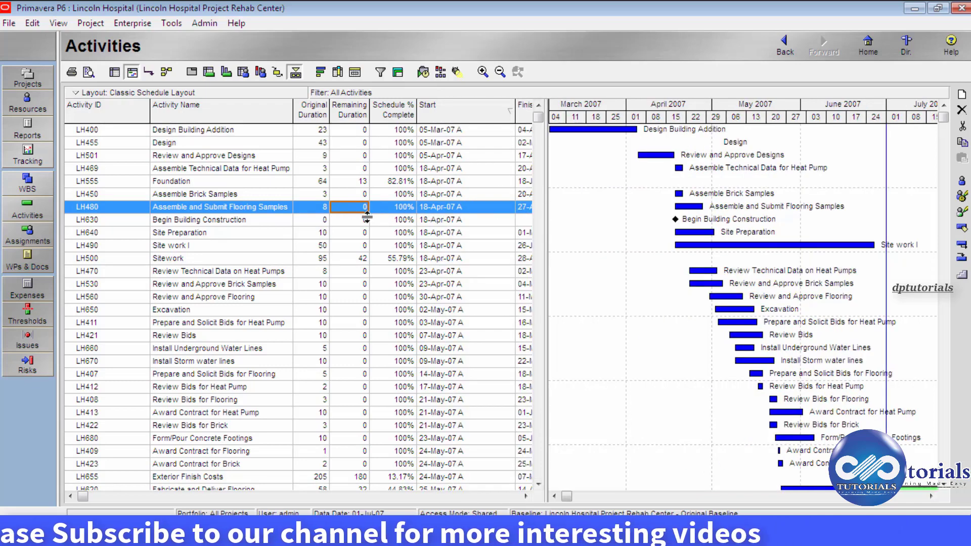
- Review the Assignments table with Resource and Start columns visible, then show Work Products and Documents
click(37, 232)
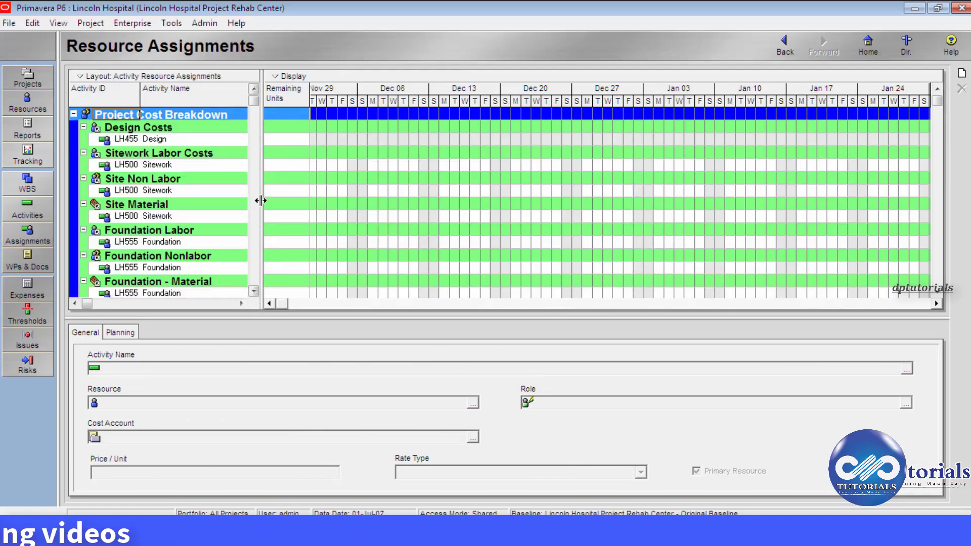
drag(346, 197, 375, 203)
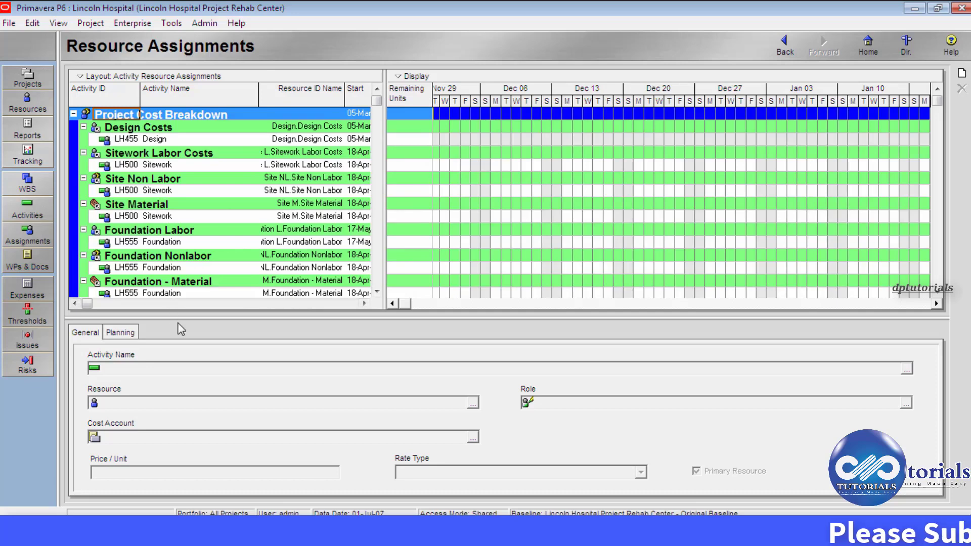
click(28, 261)
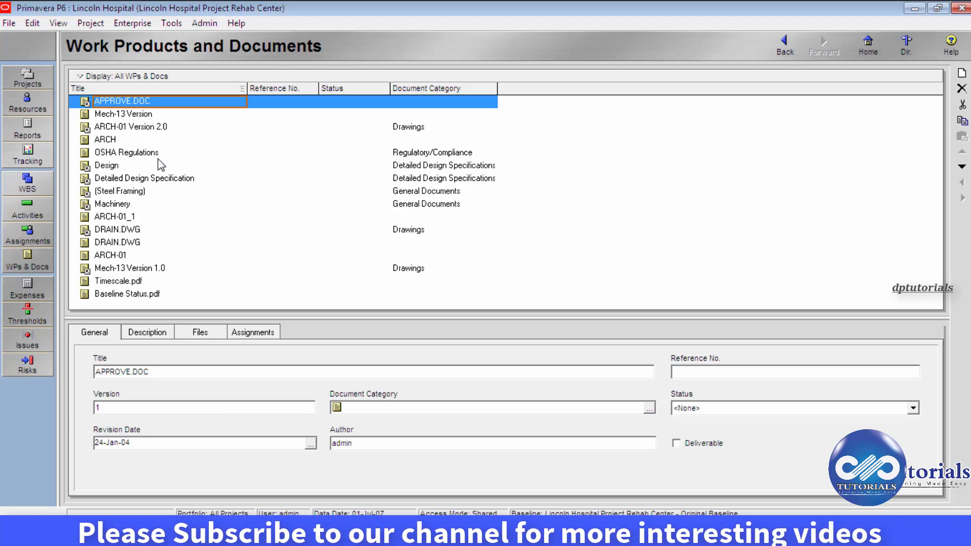
- Select the (Steel Framing) document, then view Expenses, Thresholds, Issues and finally Risks
click(306, 192)
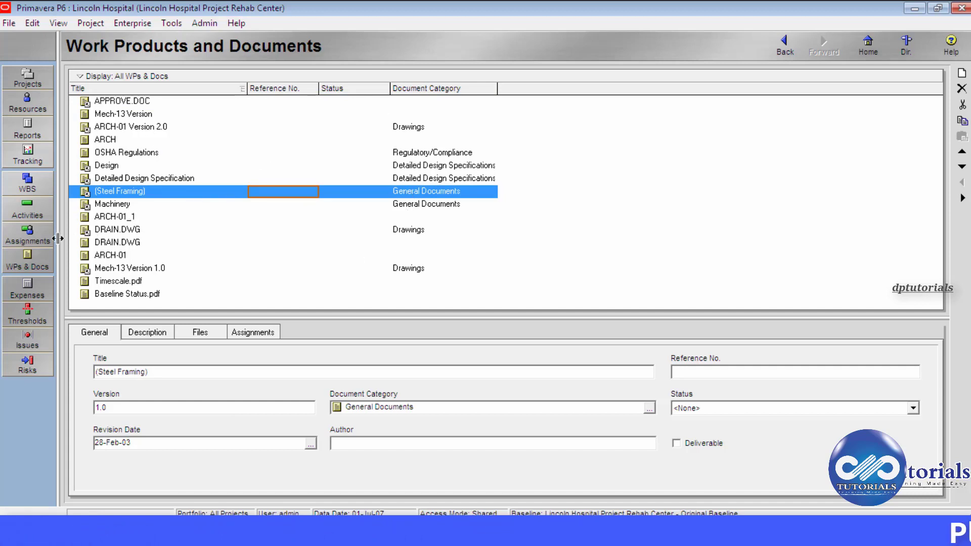
click(29, 289)
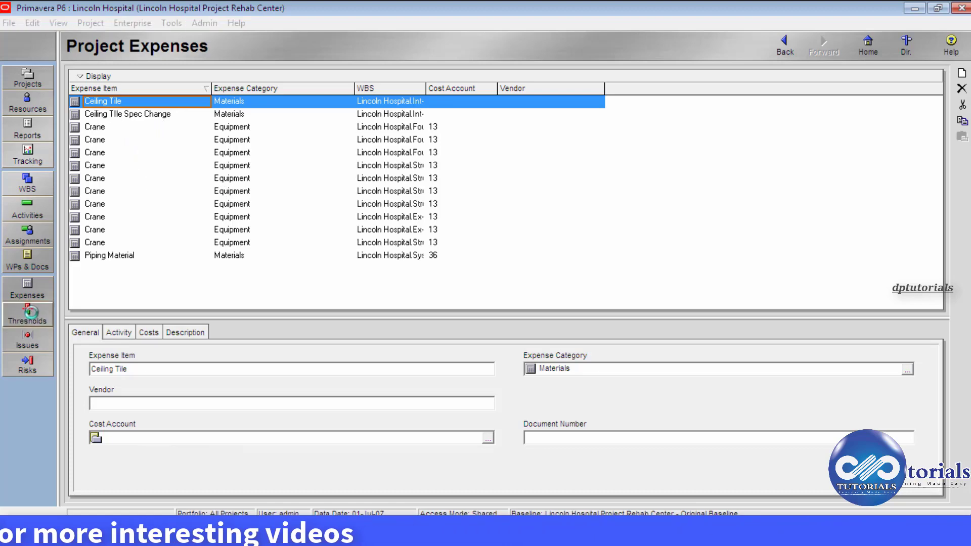
click(32, 313)
click(41, 337)
click(38, 364)
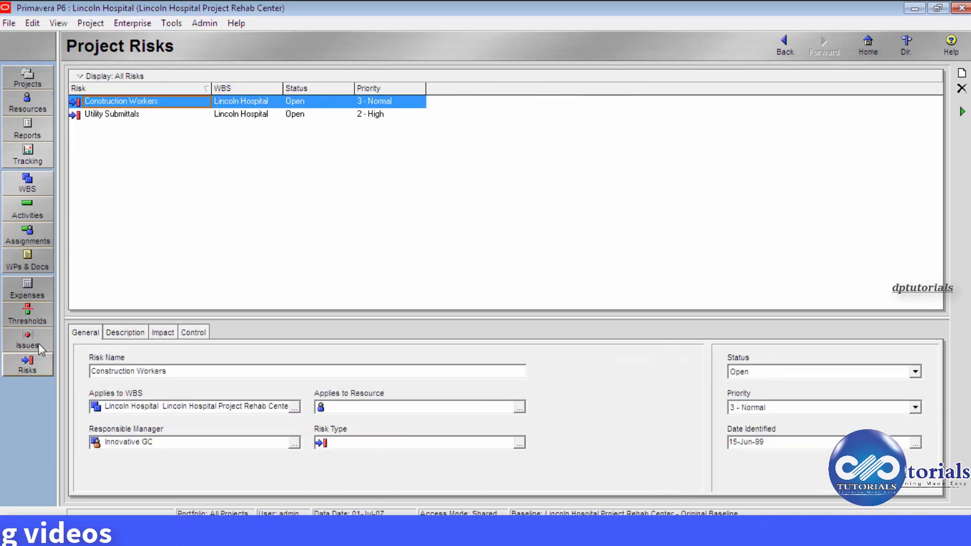